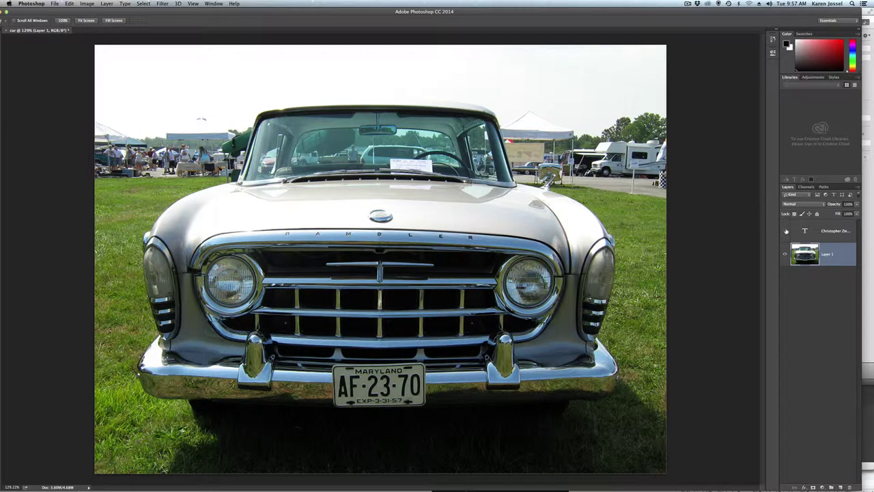
Leave the name-credit text layer hidden, and float the Layers panel as a taller panel
click(785, 231)
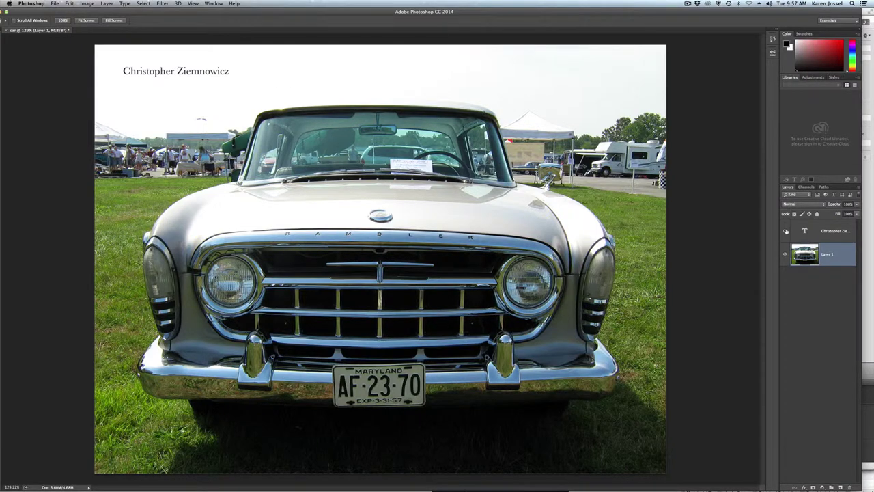
click(785, 231)
drag(788, 186, 610, 41)
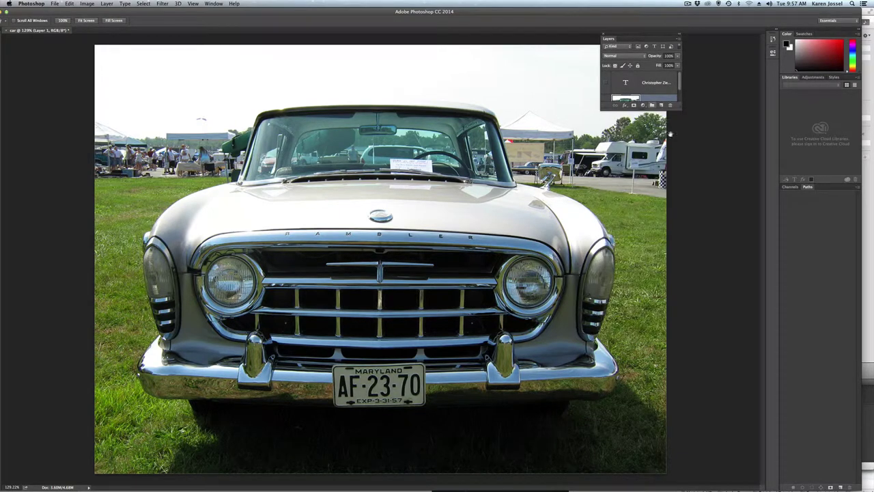
drag(680, 107, 690, 185)
Float the Channels panel beside Layers, sized to list all channels, and shift the window to reveal the tools
click(790, 186)
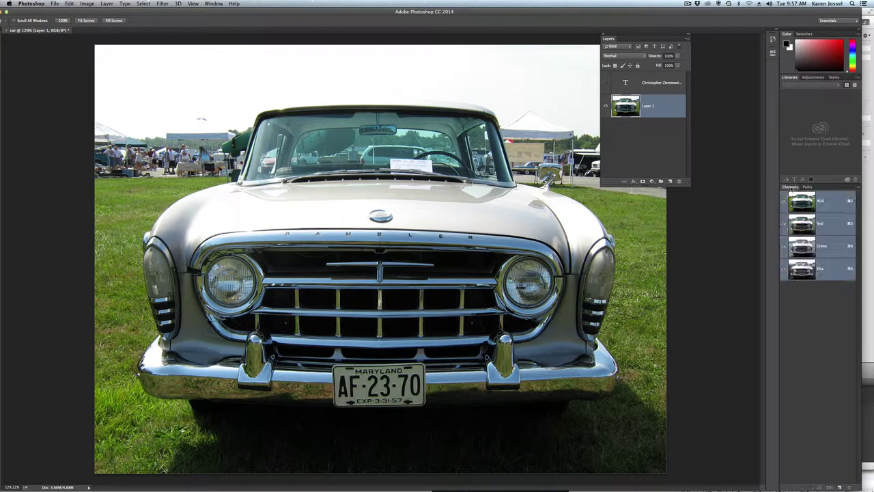
drag(790, 187, 707, 64)
drag(629, 38, 597, 38)
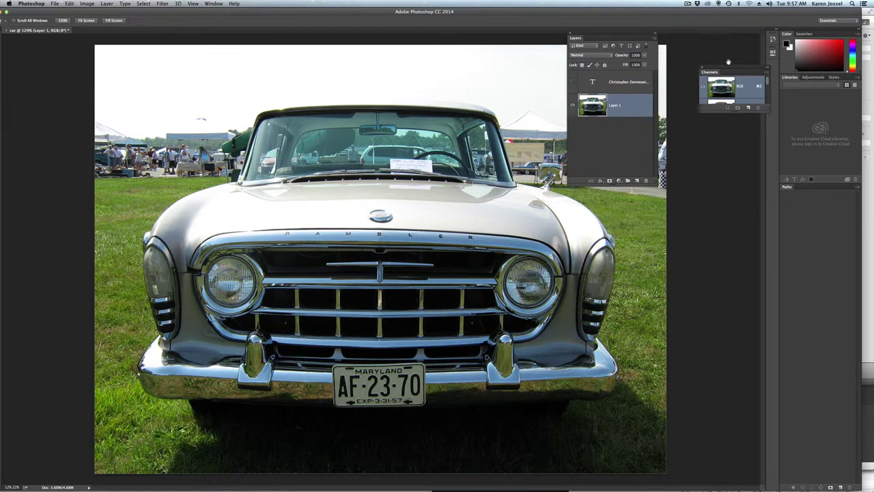
drag(729, 70, 690, 38)
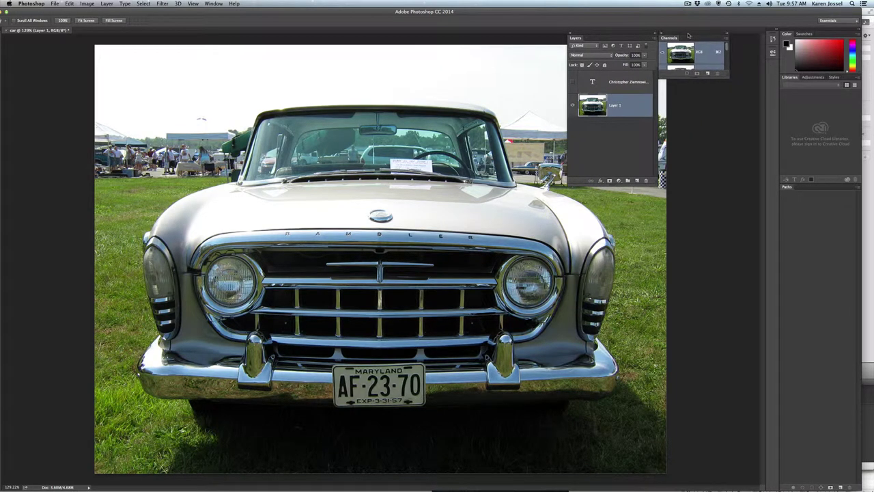
drag(729, 76, 734, 183)
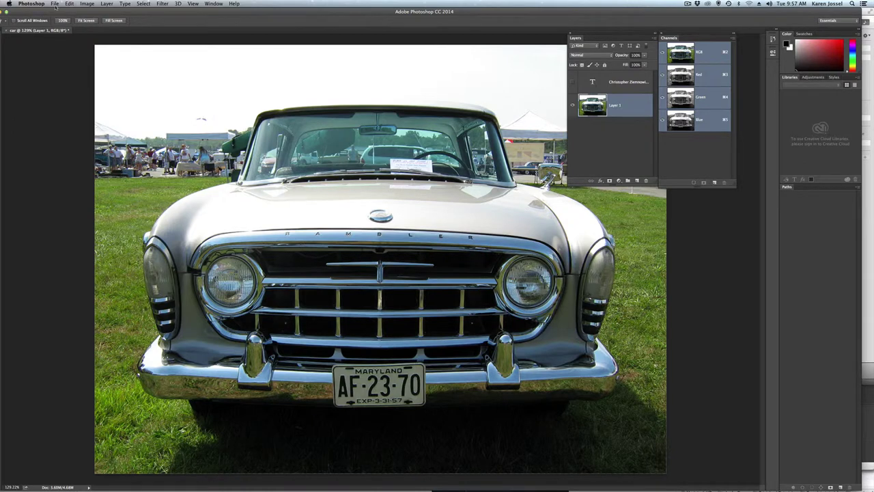
drag(65, 11, 78, 11)
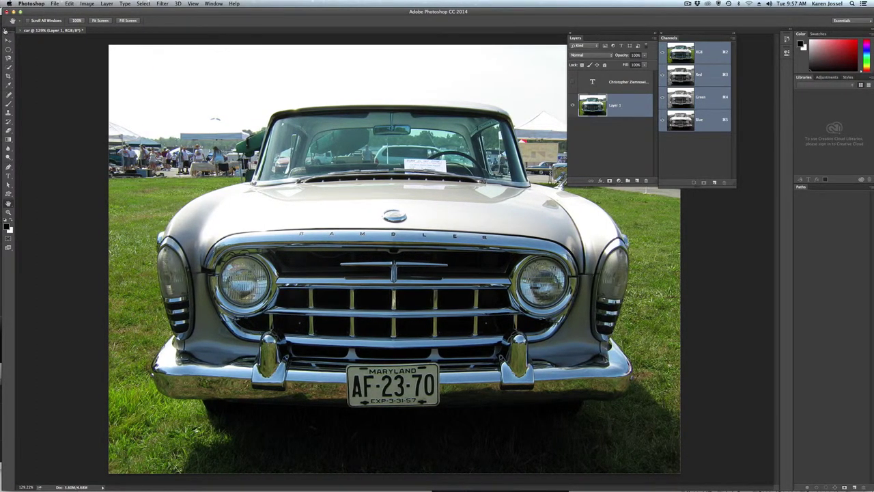
Float the Tools panel as one column and draw an elliptical marquee around the left headlight
click(5, 30)
drag(17, 30, 65, 48)
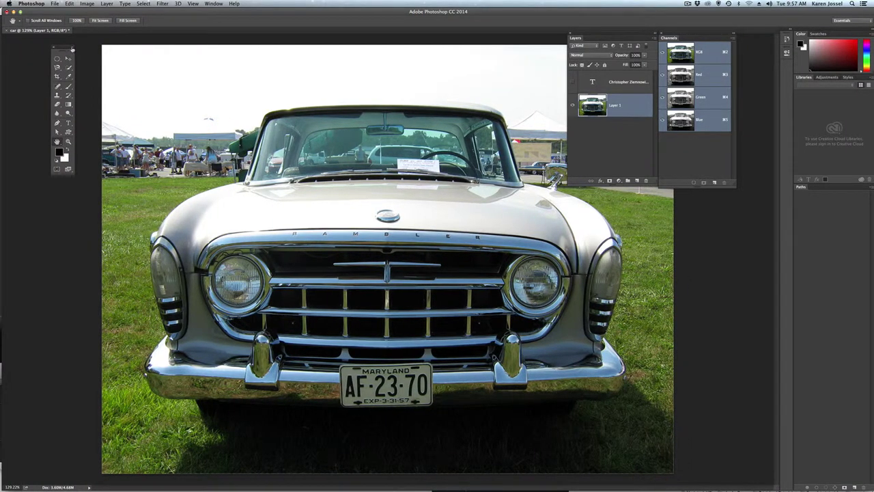
click(69, 46)
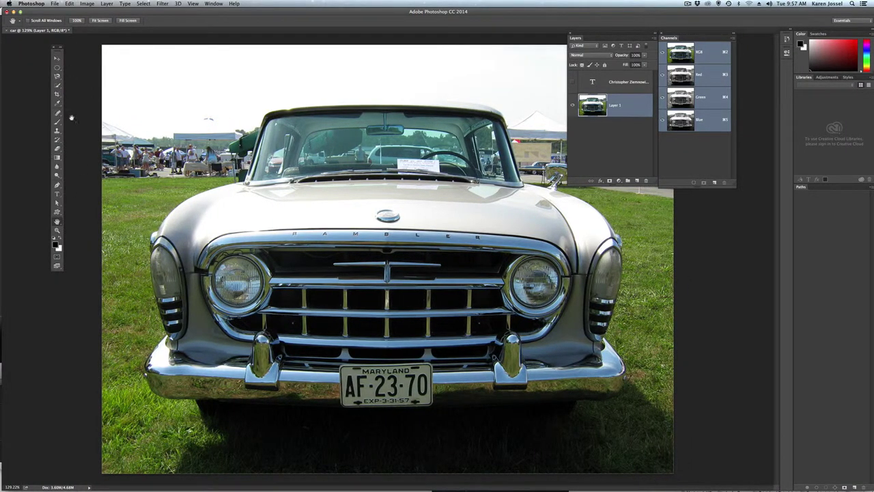
click(57, 68)
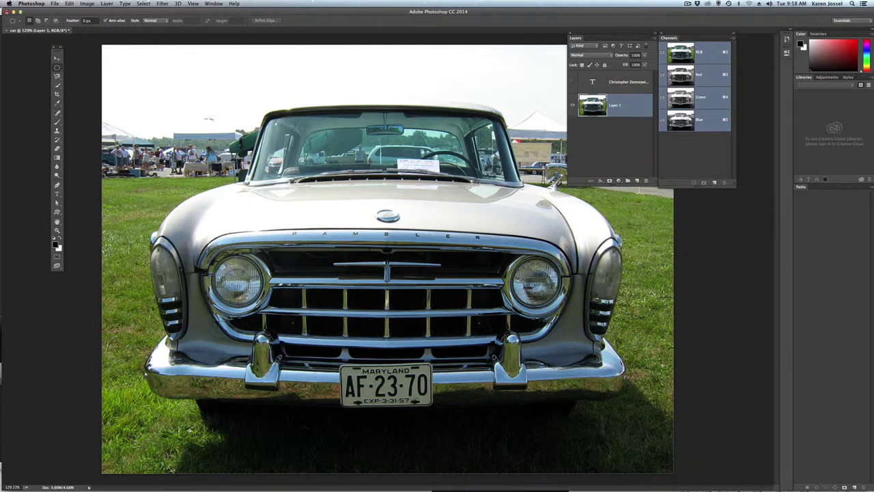
drag(264, 263, 265, 258)
Zoom in twice on the left headlight and return to the Elliptical Marquee to refine the circle
click(57, 230)
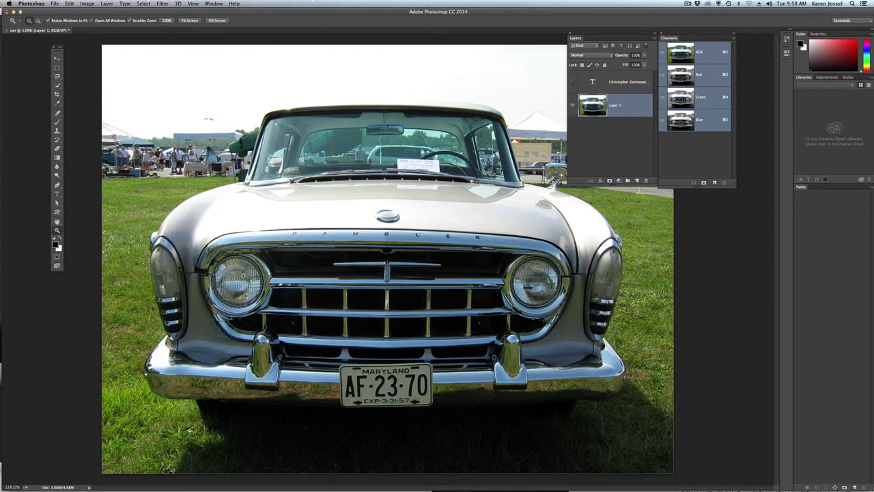
click(243, 276)
click(243, 277)
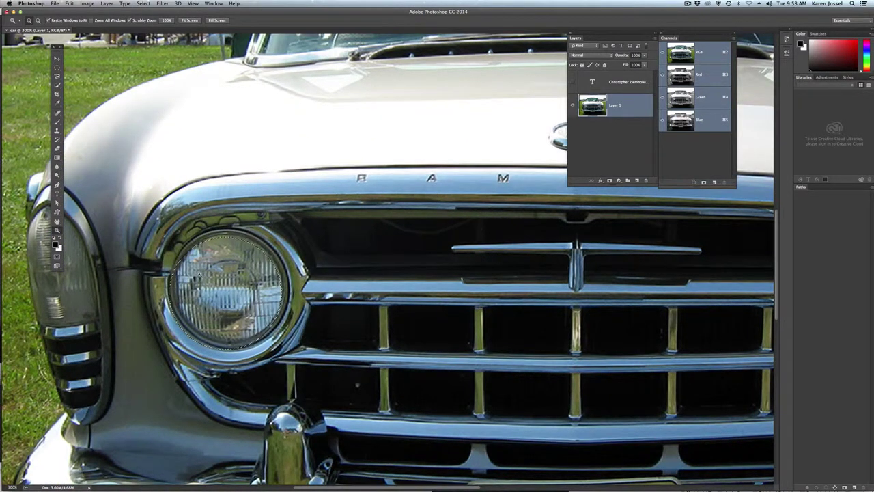
click(57, 68)
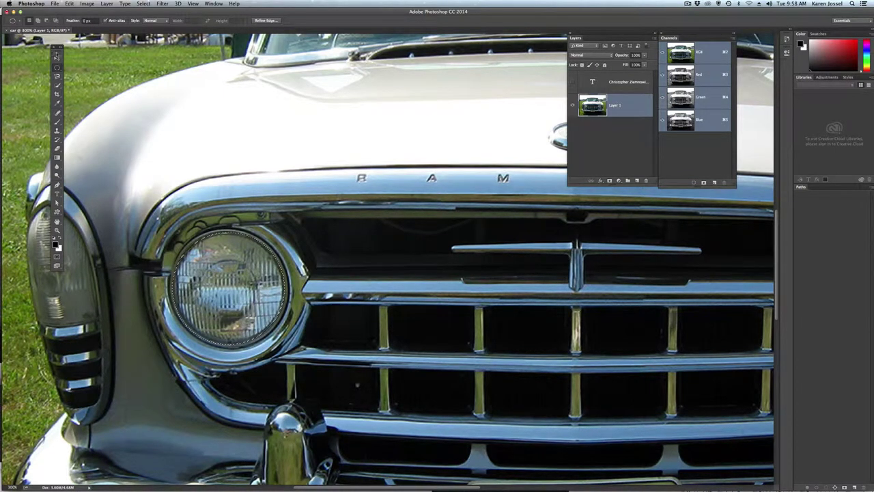
Test the selection by moving the headlight pixels, undo the move, and fit the photo to the window
click(56, 57)
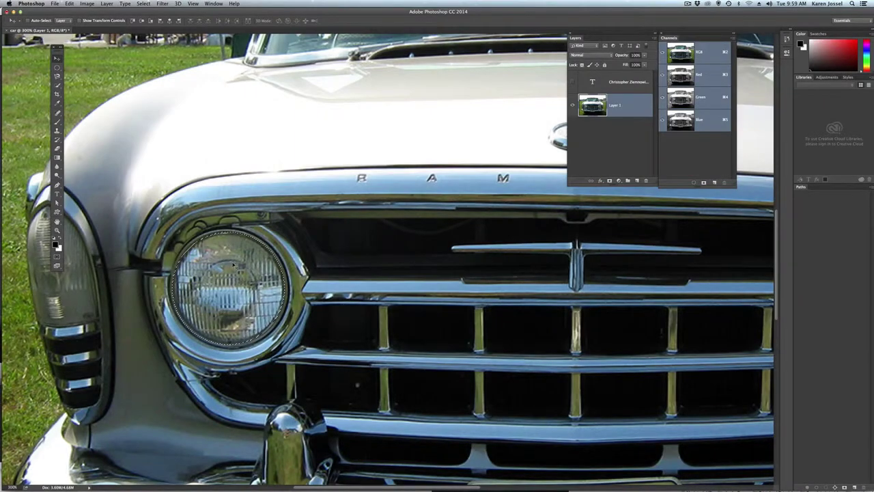
drag(236, 252, 241, 213)
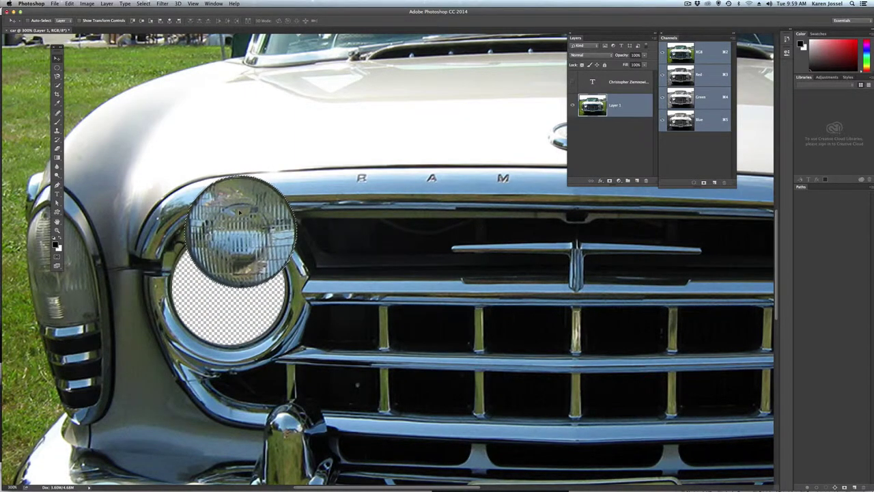
key(super+z)
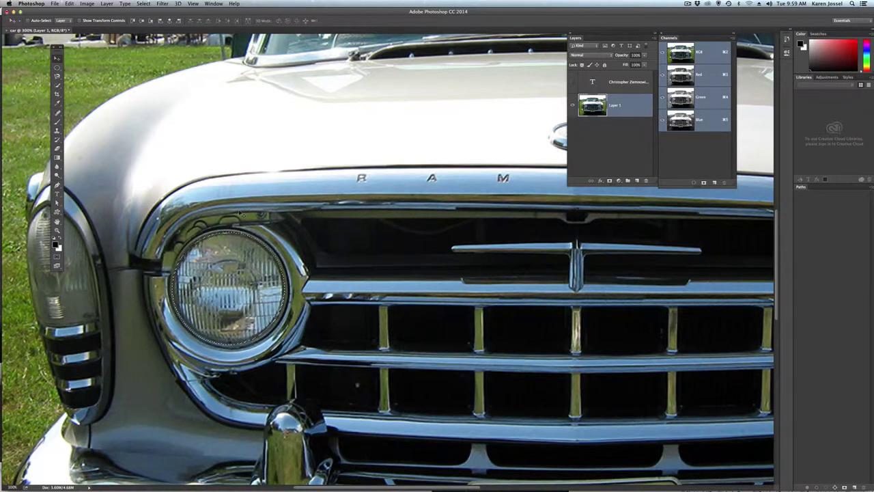
click(57, 222)
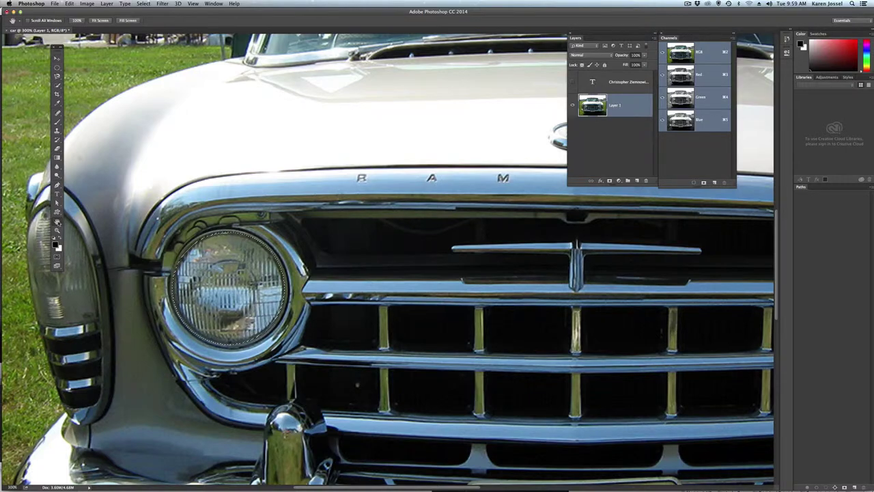
double_click(56, 222)
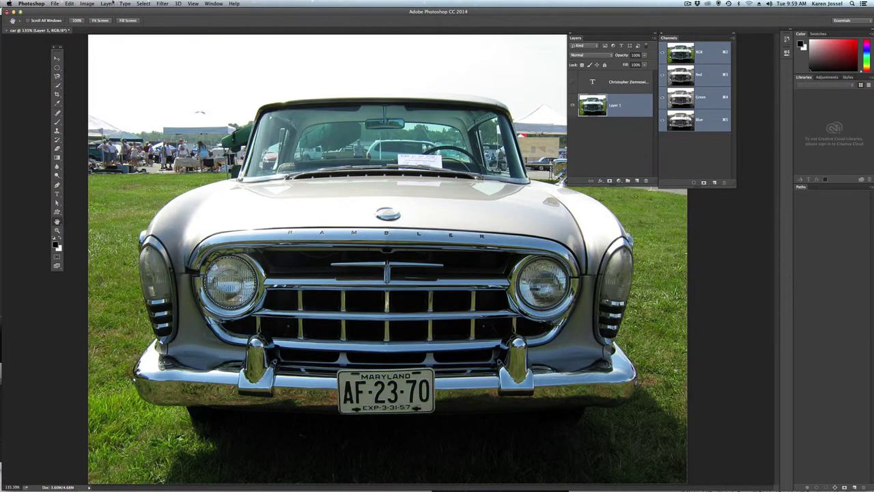
Save the current headlight selection as an alpha channel named 'L headlight'
click(144, 4)
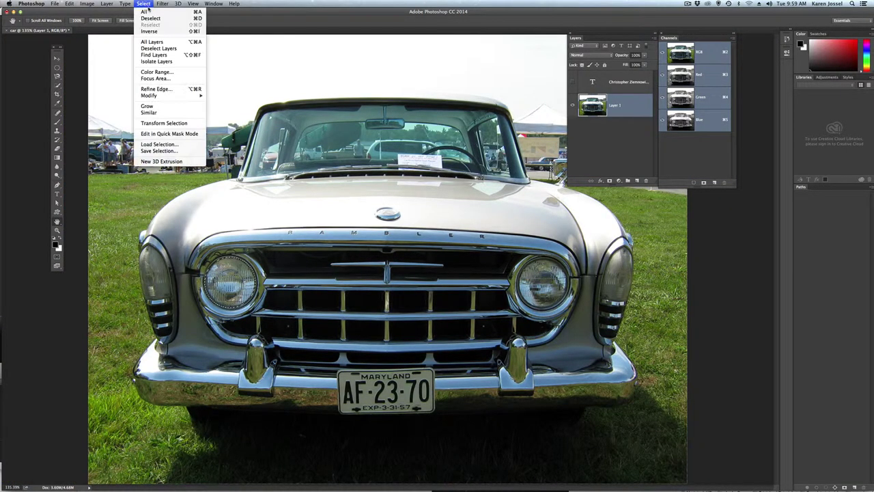
click(159, 150)
text(L headlight)
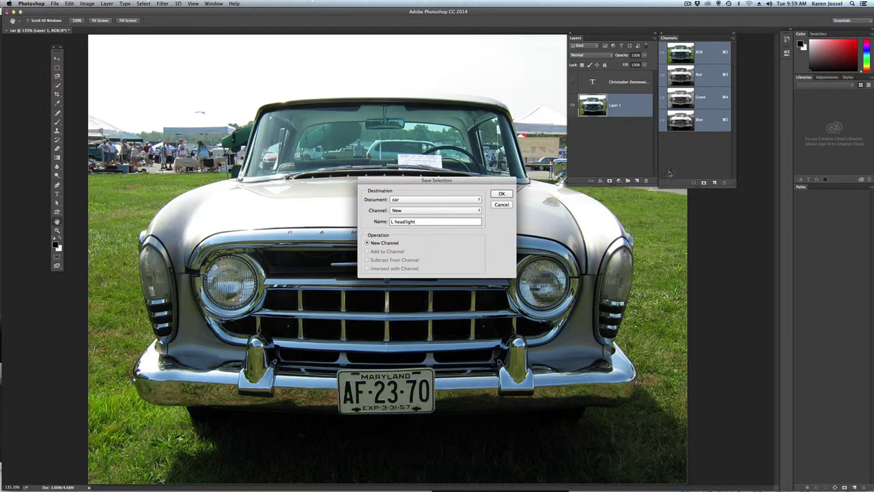
click(502, 193)
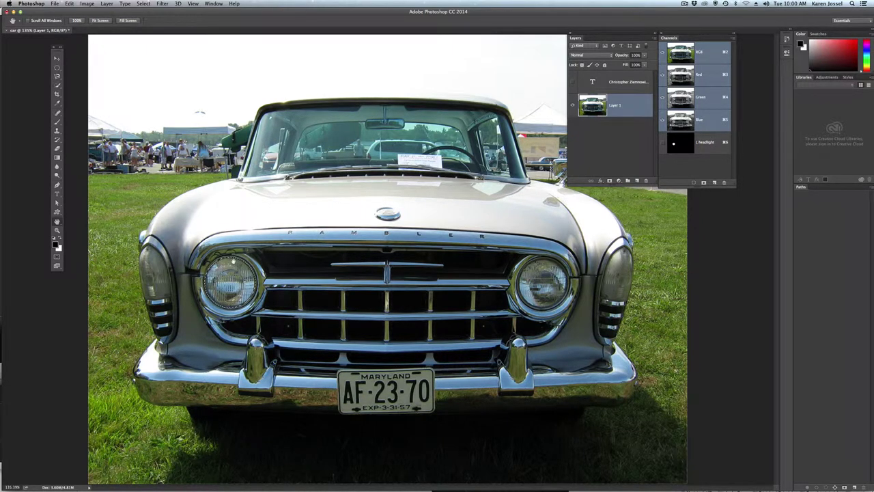
Start a circle on the right headlight, then add the Layer 1 Transparency selection via Load Selection
click(58, 68)
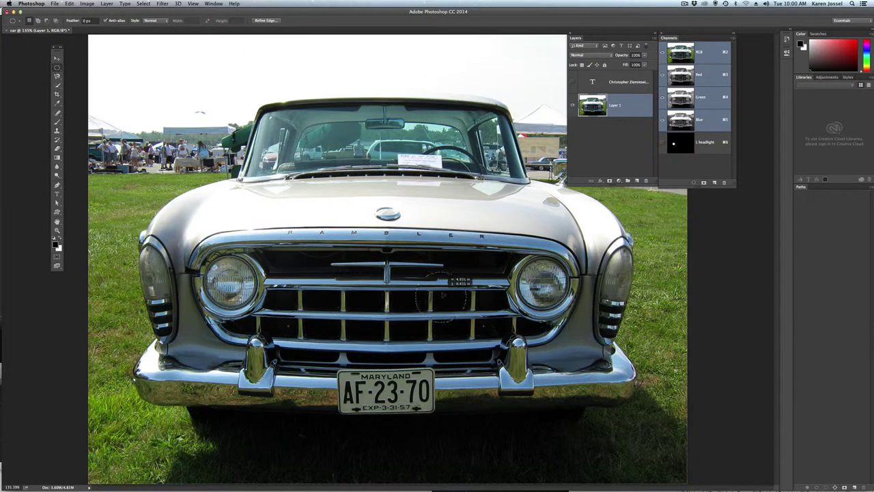
drag(540, 277, 543, 288)
click(145, 4)
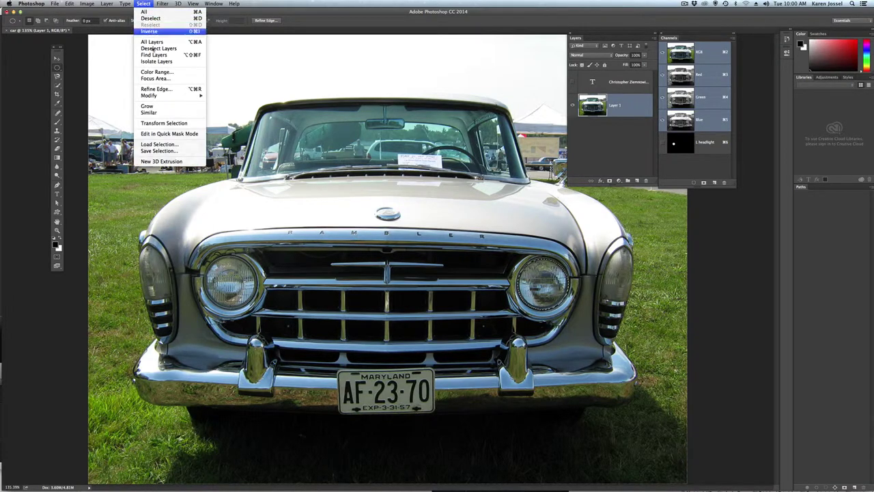
click(158, 144)
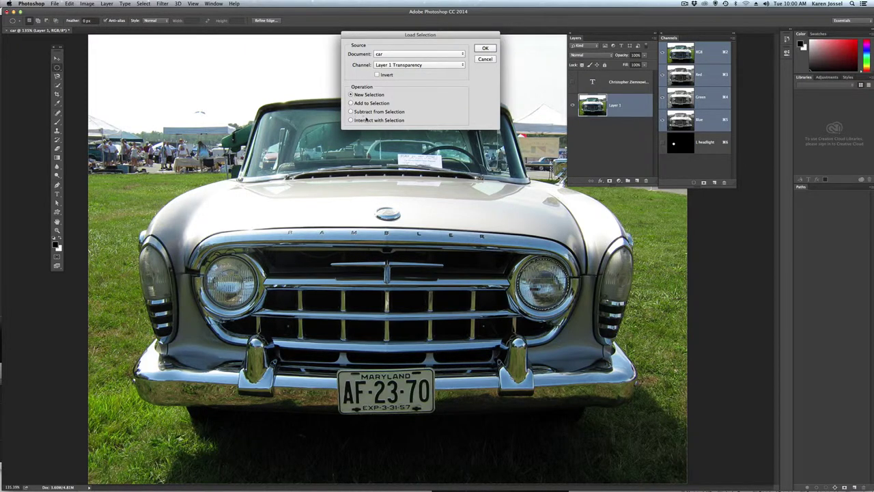
click(351, 103)
click(485, 47)
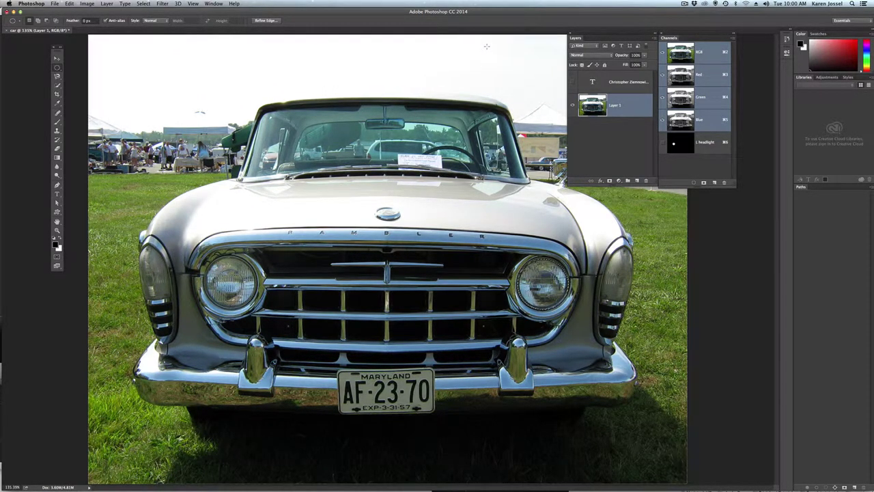
Load the 'L headlight' channel with Add to Selection so both headlights are selected
click(142, 3)
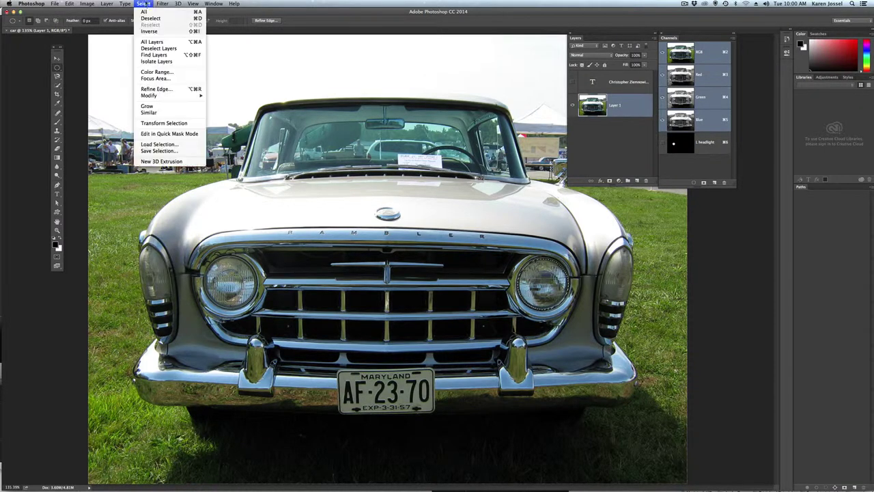
click(158, 144)
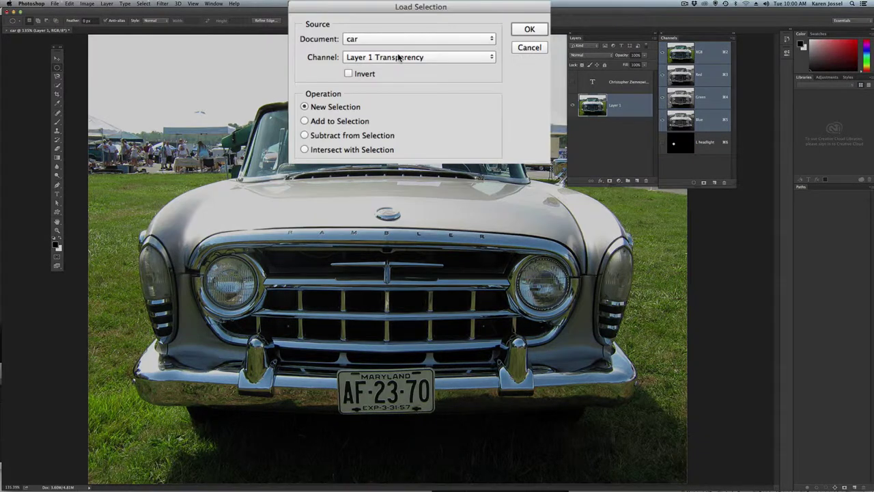
click(411, 64)
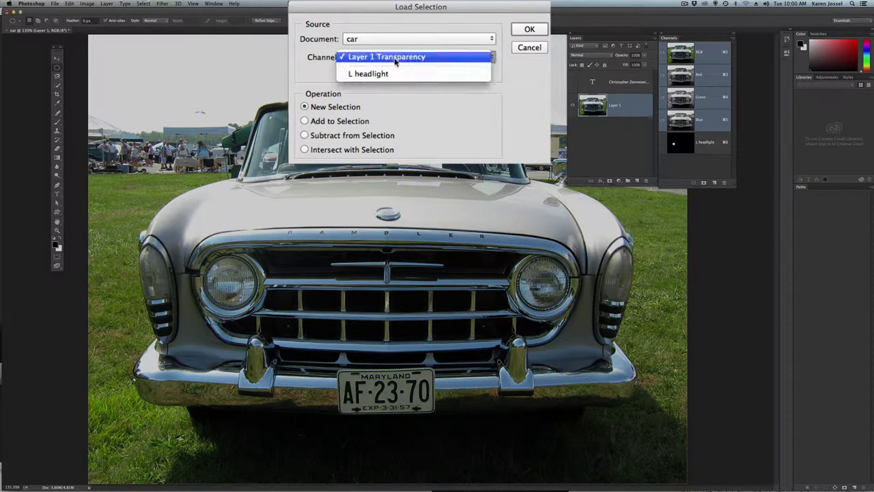
click(393, 77)
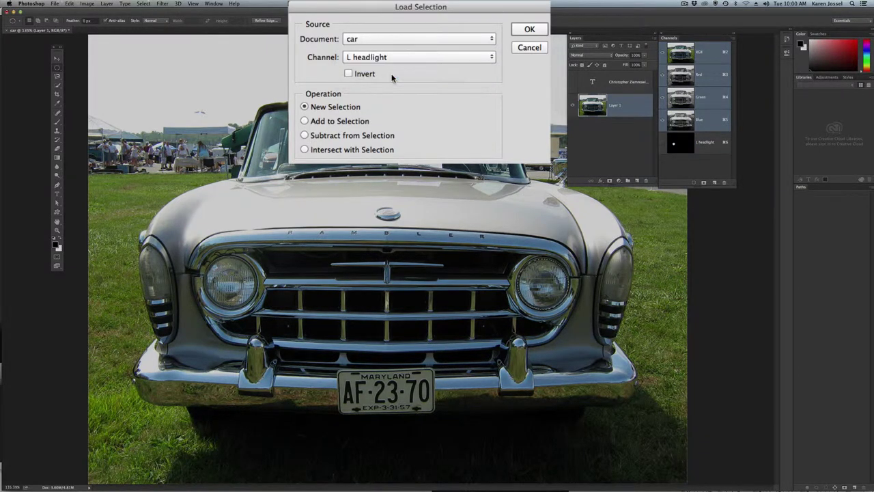
click(305, 121)
click(485, 48)
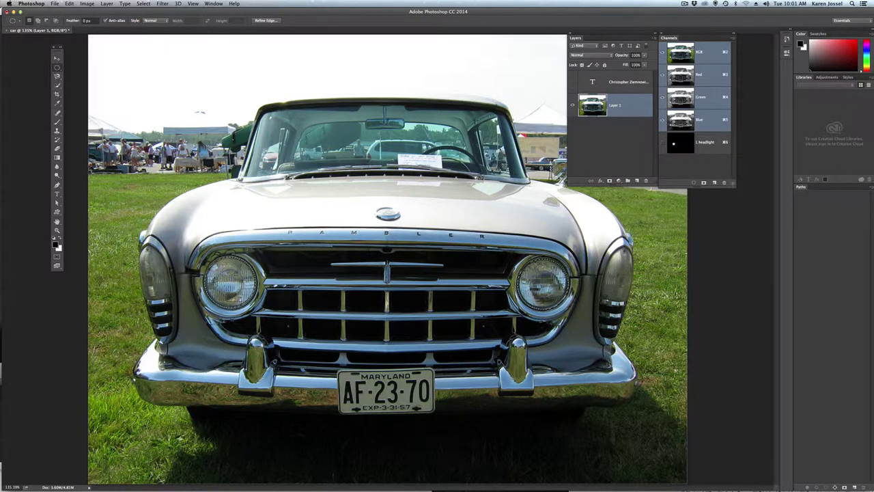
Add a Hue/Saturation adjustment layer, move its Properties panel aside, and view its mask alone
click(826, 77)
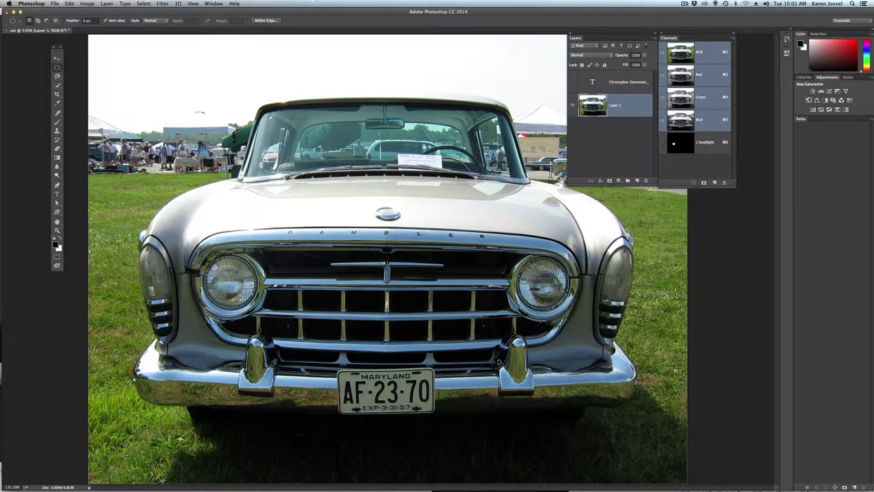
click(810, 99)
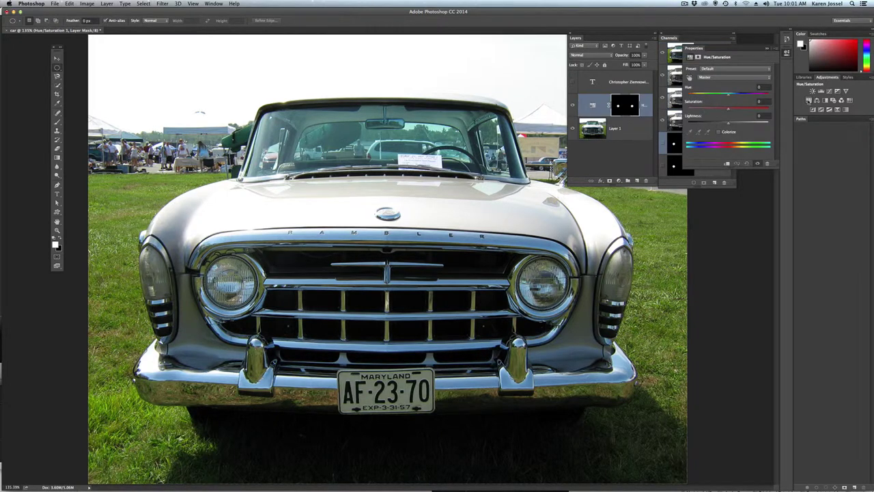
drag(721, 48, 702, 239)
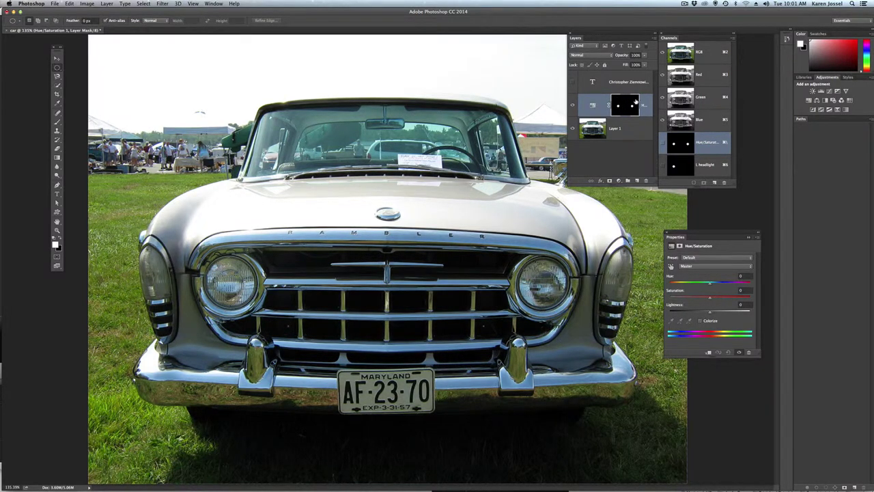
alt+click(626, 104)
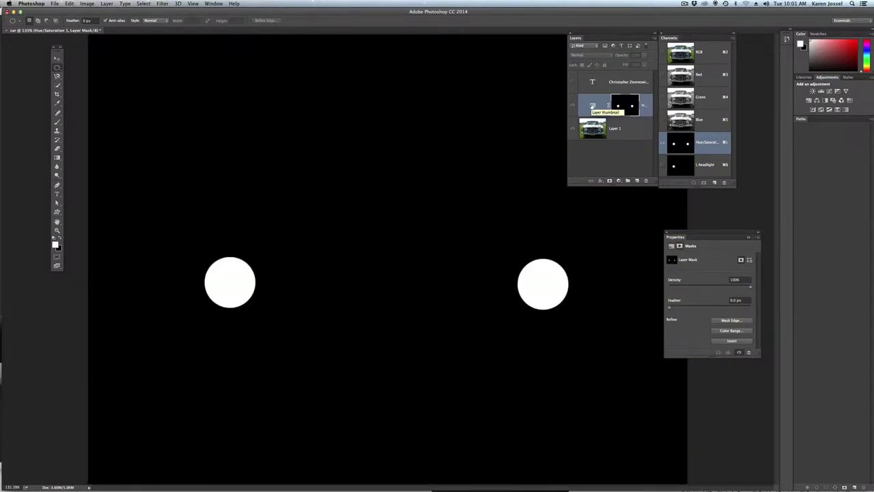
Colorize the headlights teal at Hue 186 and Saturation 61, then dock the Properties panel
click(592, 105)
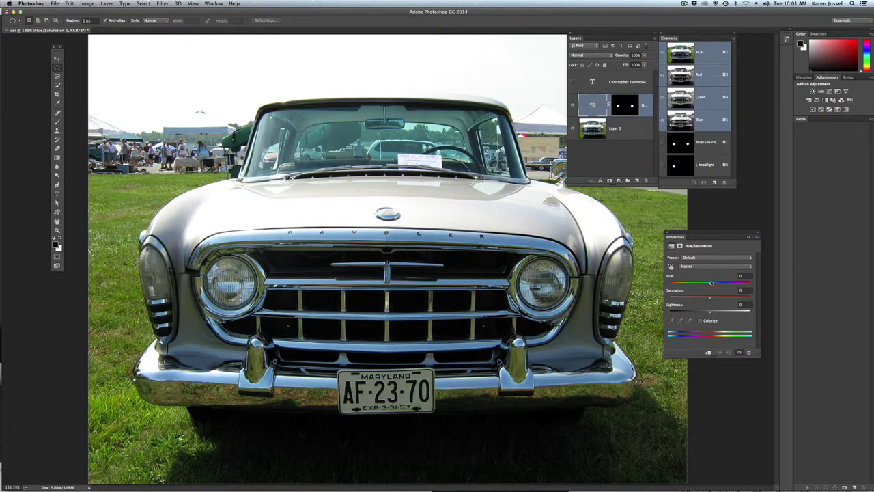
mouse_move(710, 284)
mouse_down()
mouse_move(746, 285)
mouse_move(703, 291)
mouse_up()
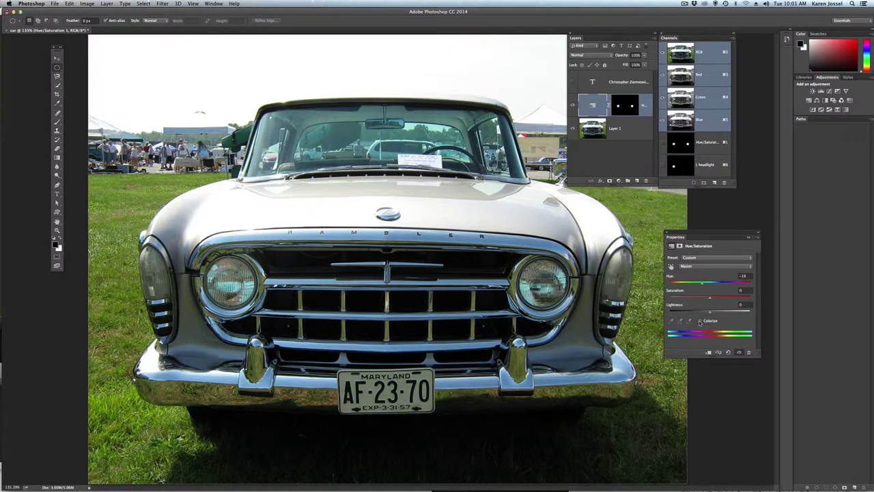
click(699, 320)
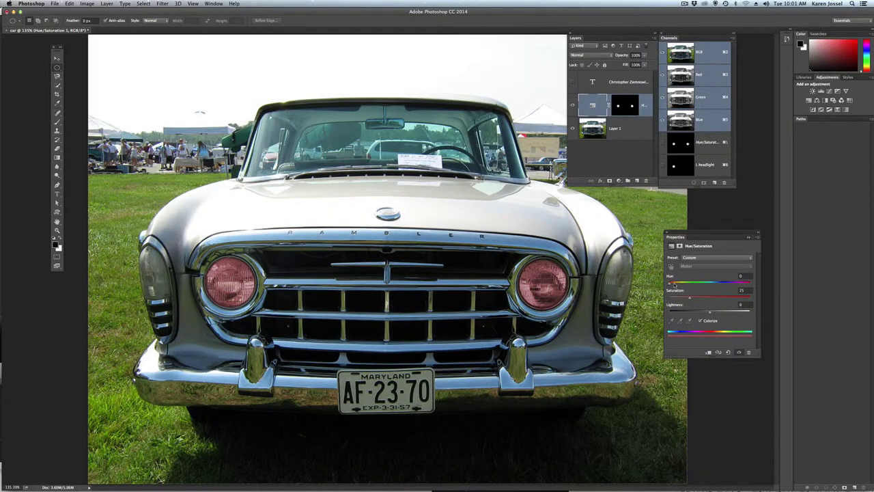
drag(675, 286, 716, 301)
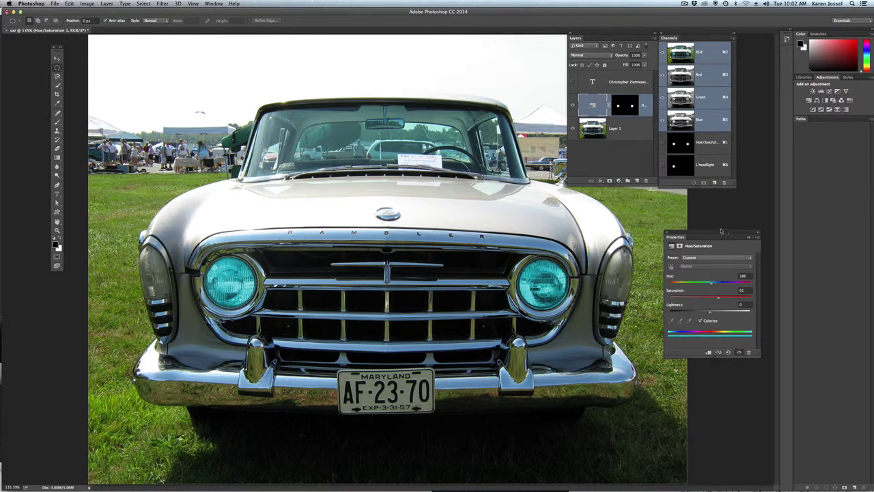
drag(725, 236, 852, 81)
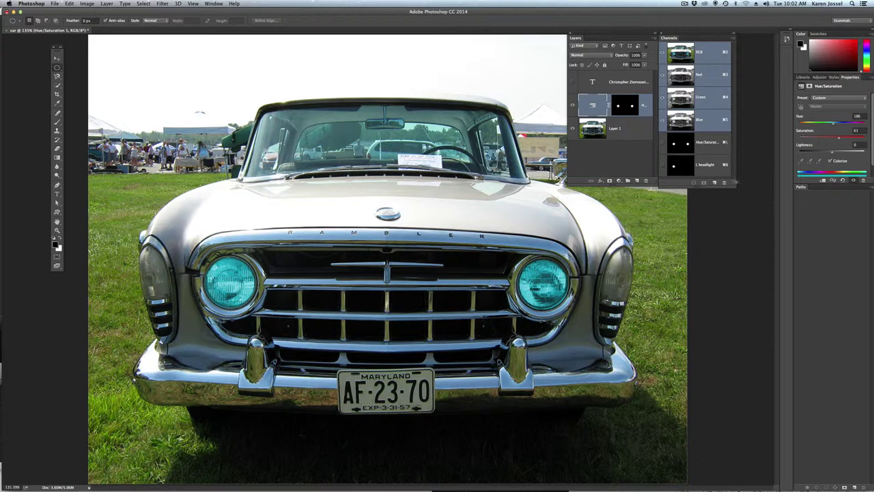
Enlarge the Channels panel, then move the Layers panel and enlarge it to show full names
drag(734, 185, 770, 236)
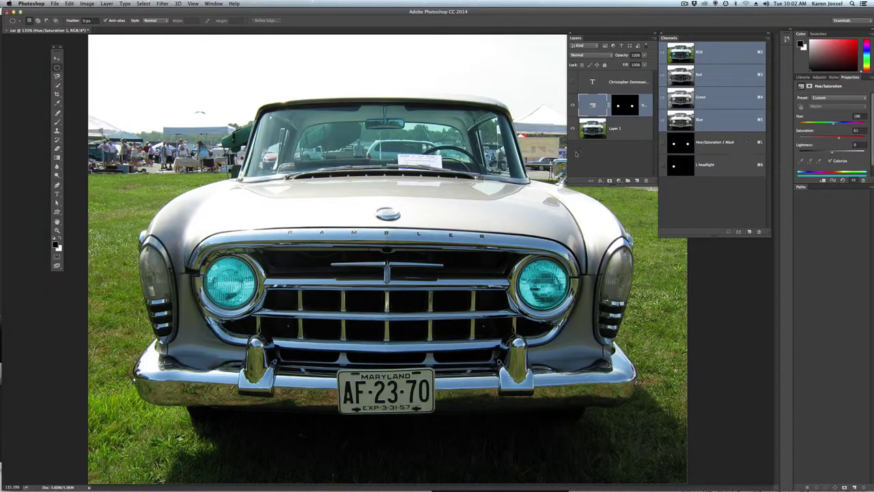
drag(611, 35, 556, 36)
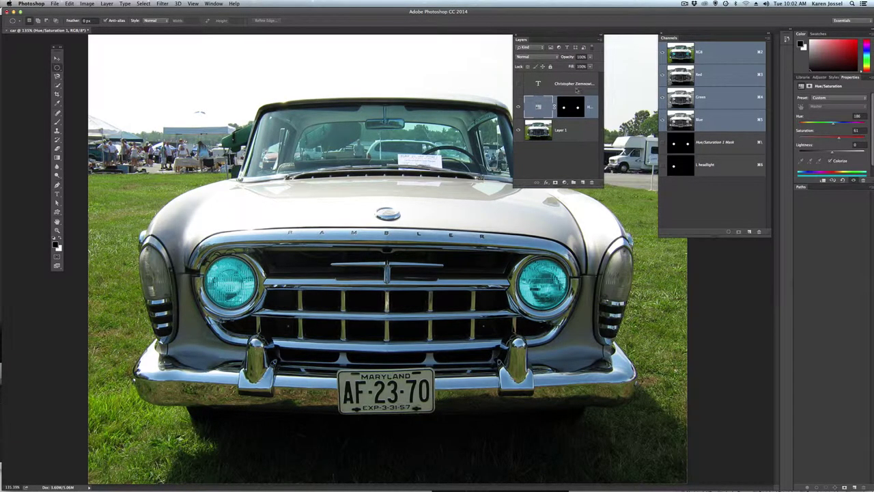
drag(601, 184, 654, 203)
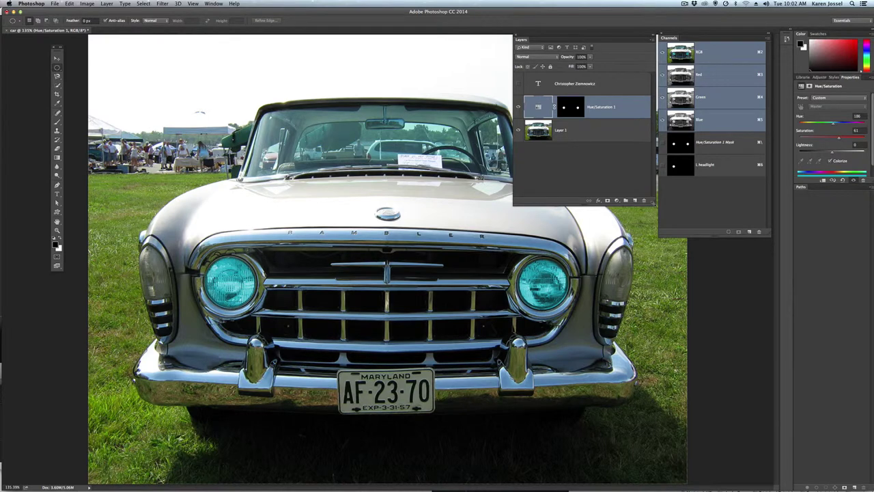
Rename the Hue/Saturation 1 layer to 'Hue/headlights', then select Layer 1 and reselect the adjustment layer
double_click(600, 108)
click(597, 107)
drag(598, 108, 617, 107)
text(Hue/headlights)
key(Return)
click(615, 136)
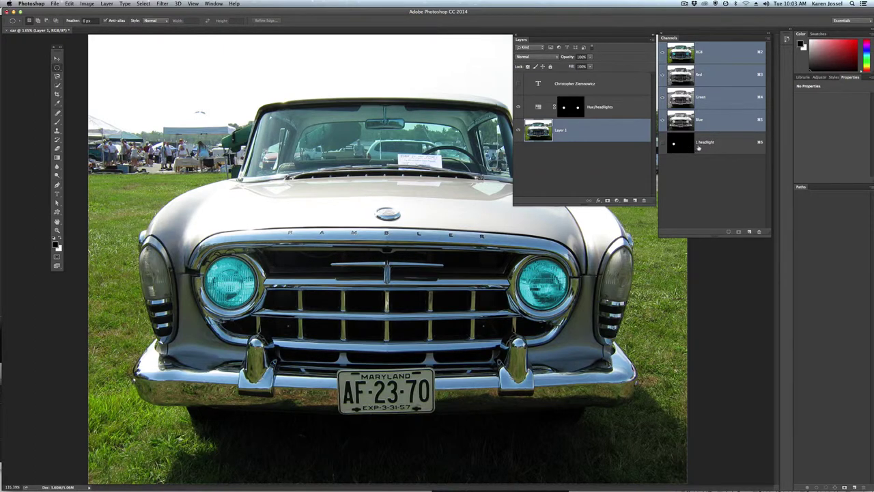
click(630, 114)
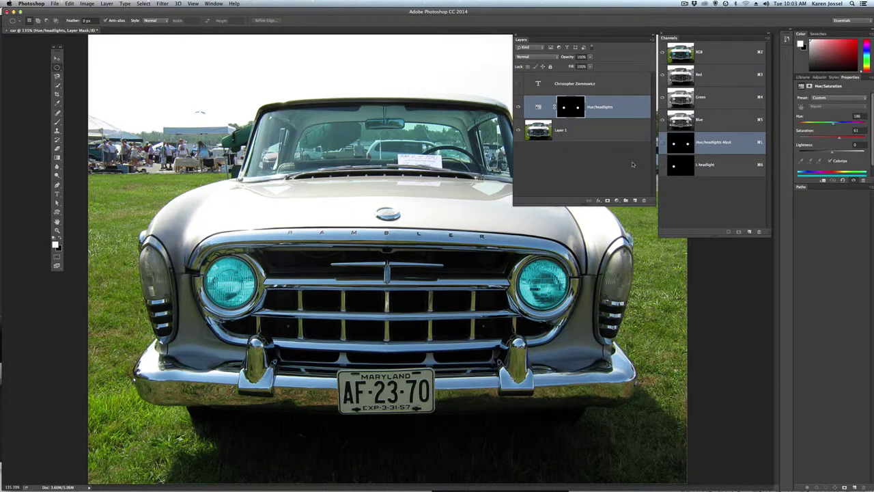